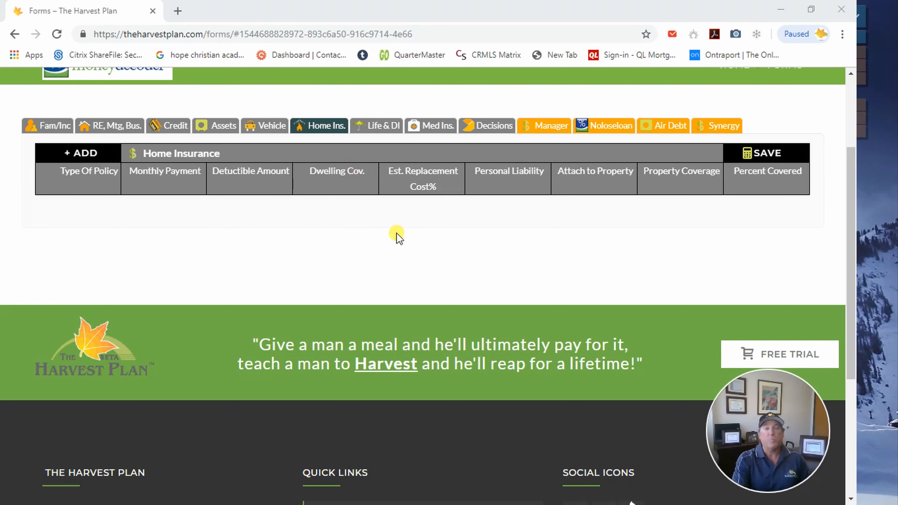
Step: Add a home insurance policy row with policy type Home and a monthly payment of 75
left_click(72, 153)
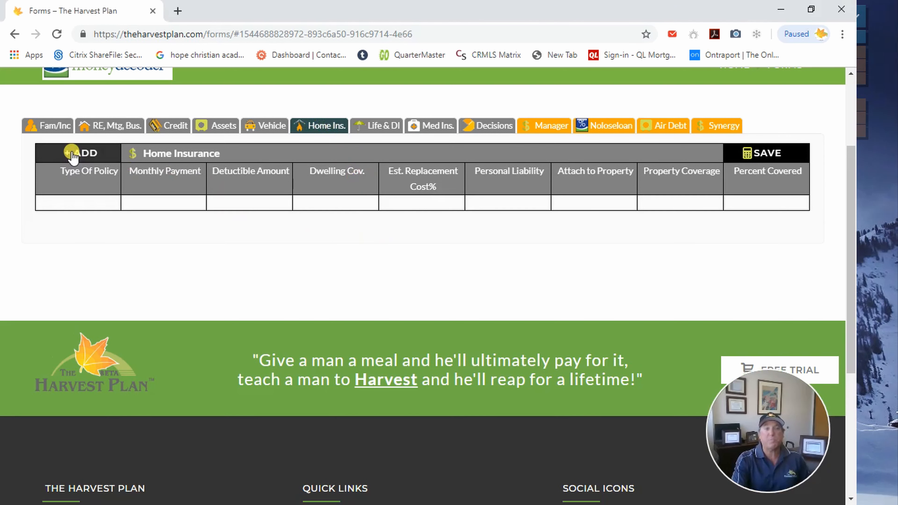
left_click(85, 201)
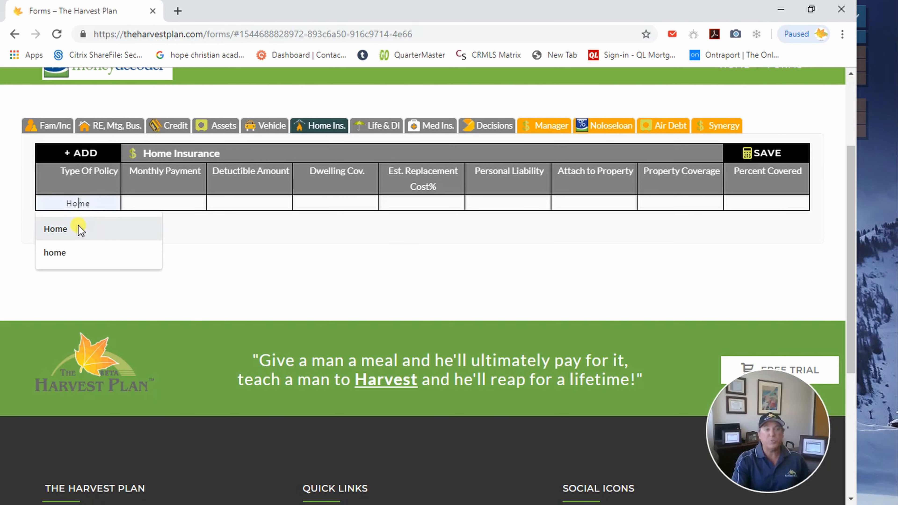
left_click(81, 229)
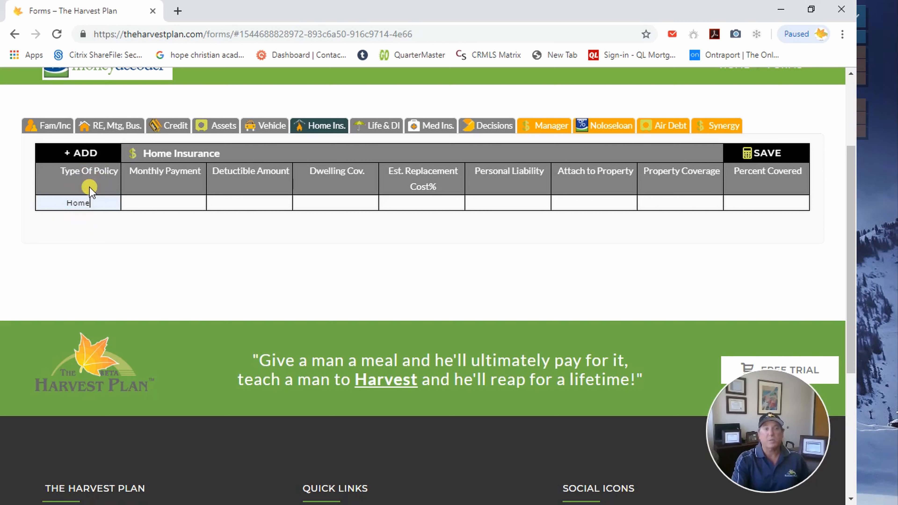
left_click(181, 200)
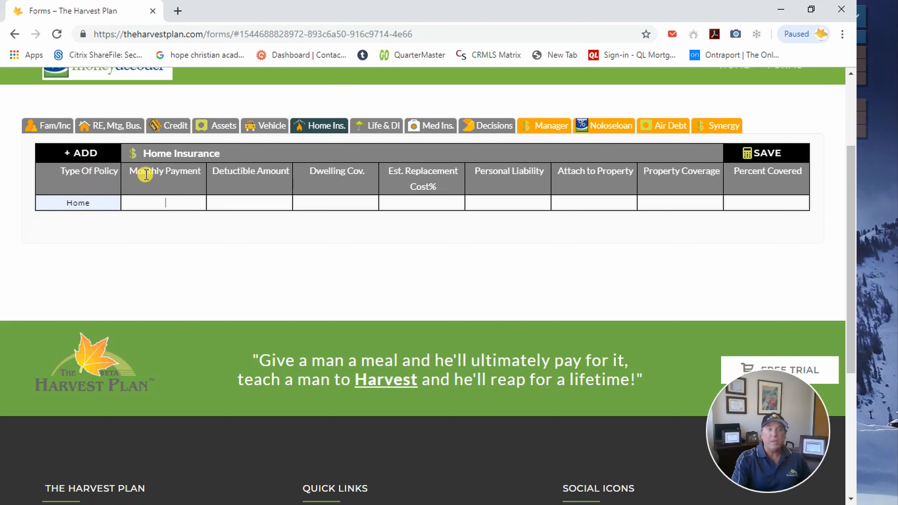
type("75")
key("Tab")
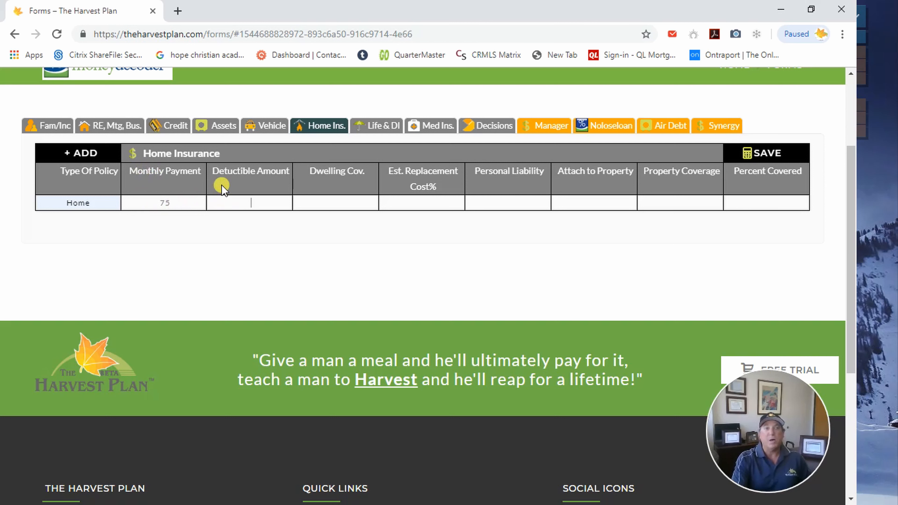
Step: Set the Home policy's deductible amount to 1000 and its dwelling coverage to 500000
left_click(260, 203)
type("1000")
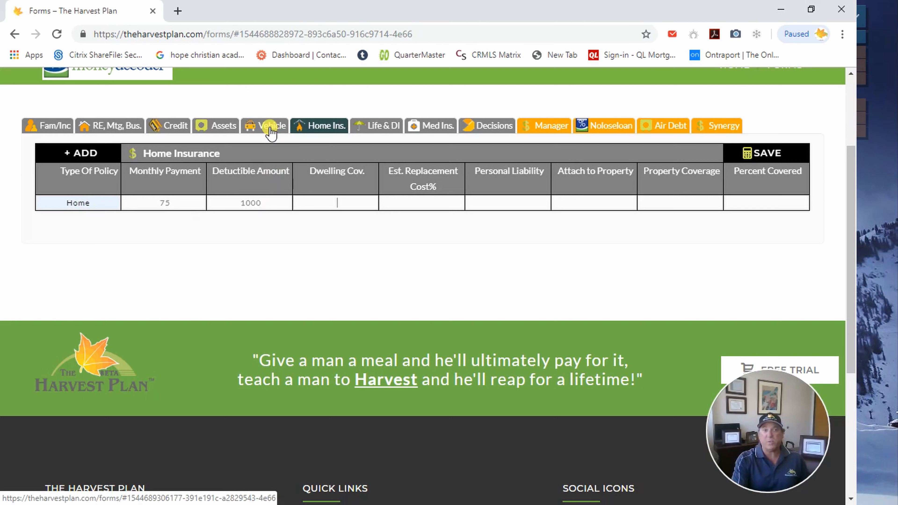
left_click(333, 201)
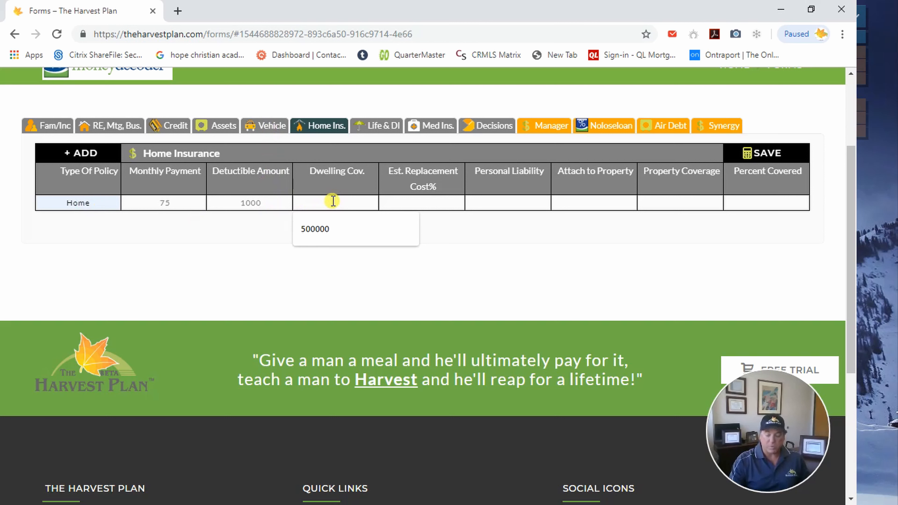
type("500000")
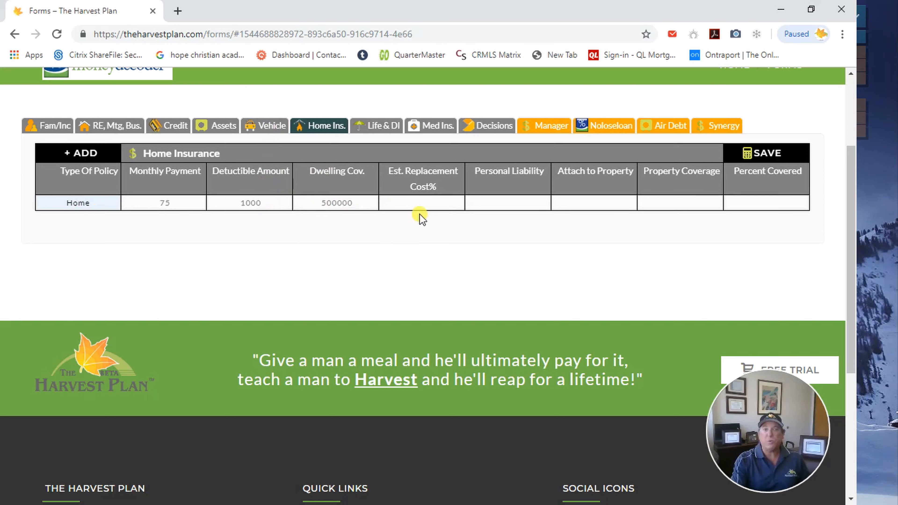
Step: Set the Home policy's estimated replacement cost to 1.25 and personal liability to 100000, and save the table
left_click(425, 203)
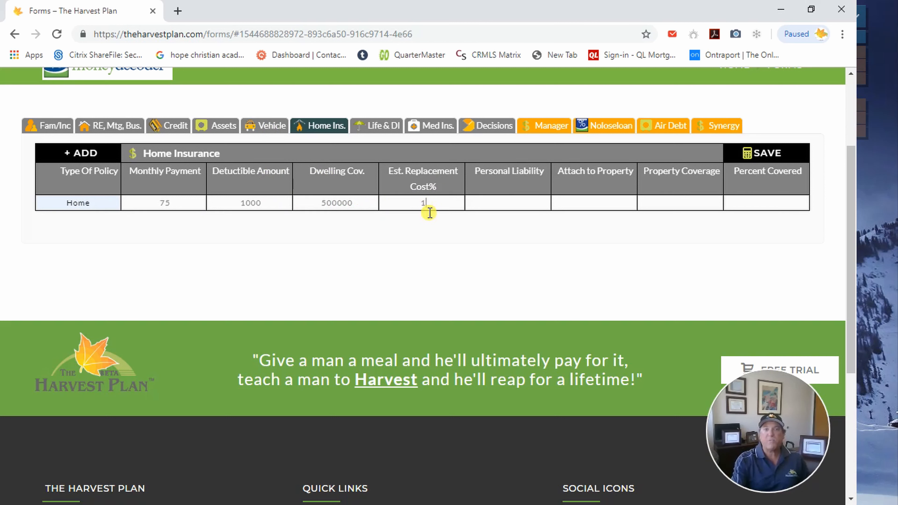
type("1")
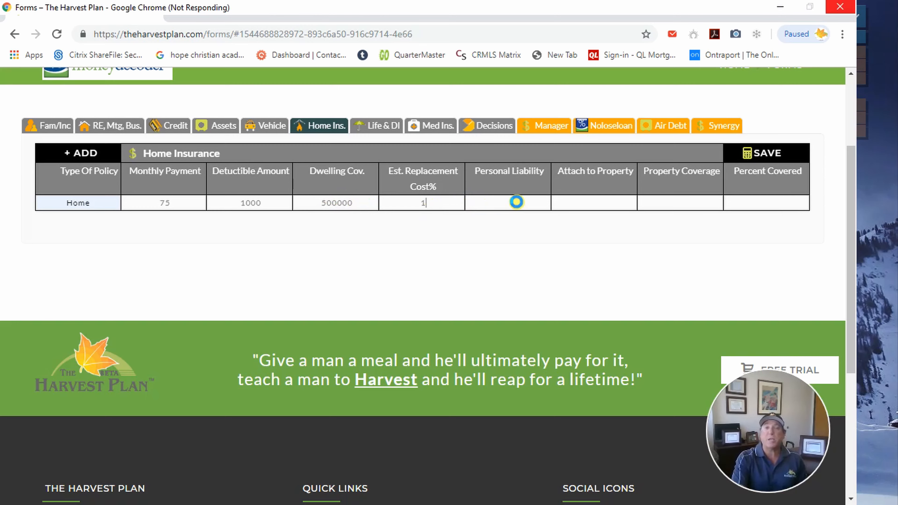
type(".25")
key("Tab")
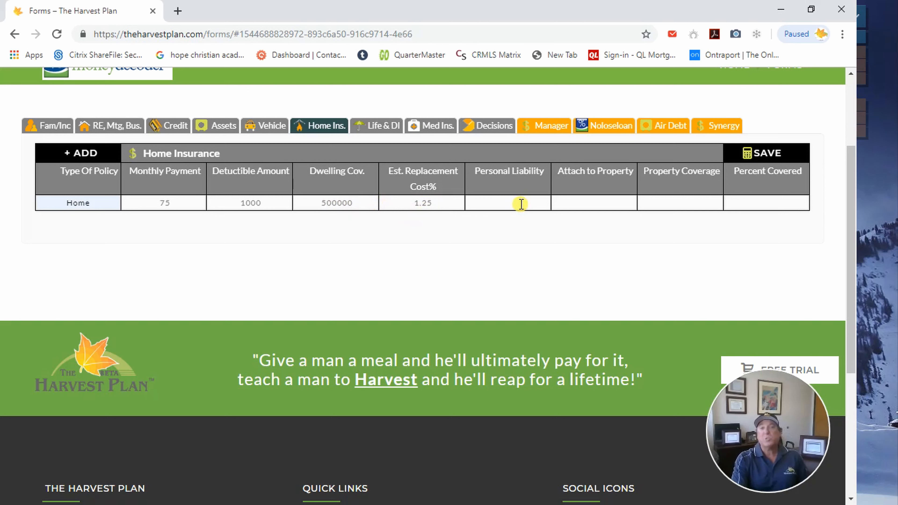
type("00000")
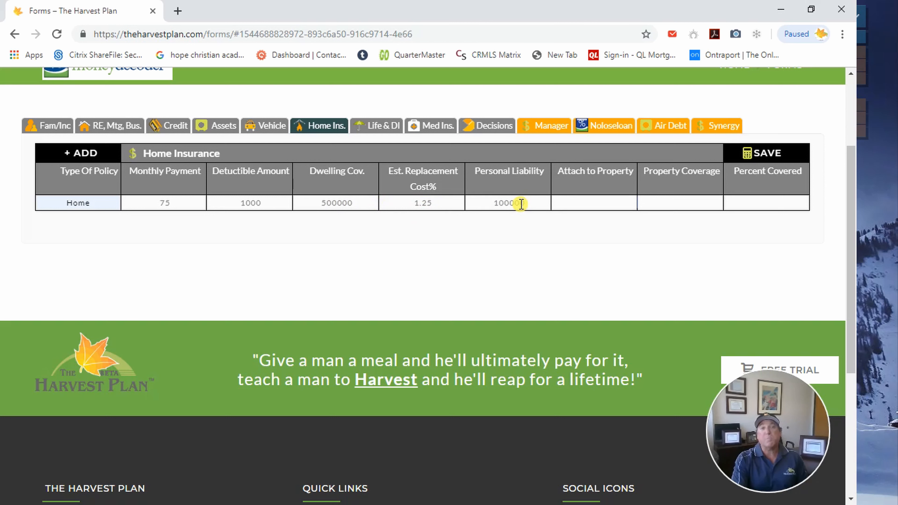
left_click(578, 198)
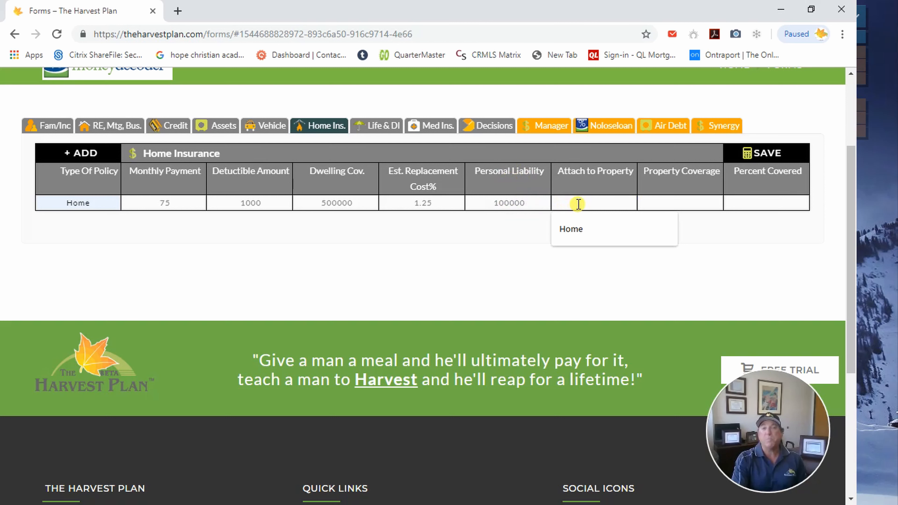
left_click(768, 152)
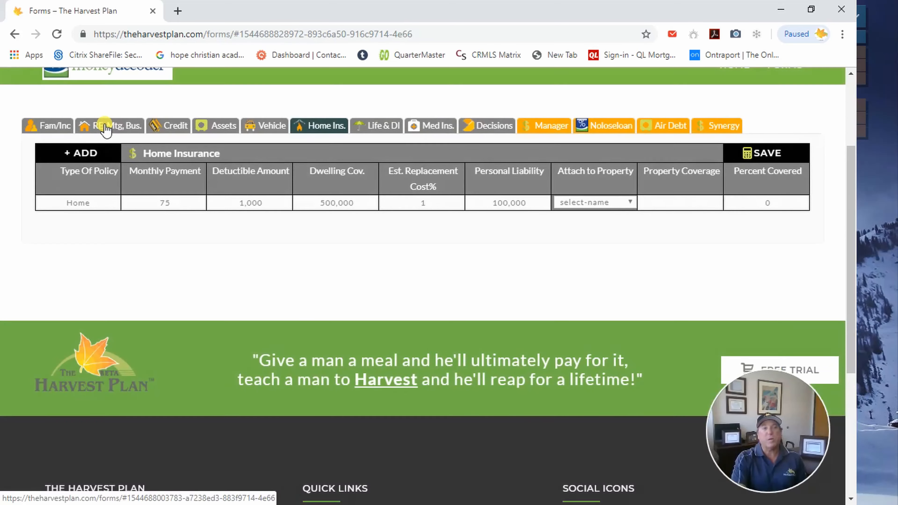
Step: Check the real estate entries and attach the Home policy to the first Home property with property coverage of 50000
left_click(106, 128)
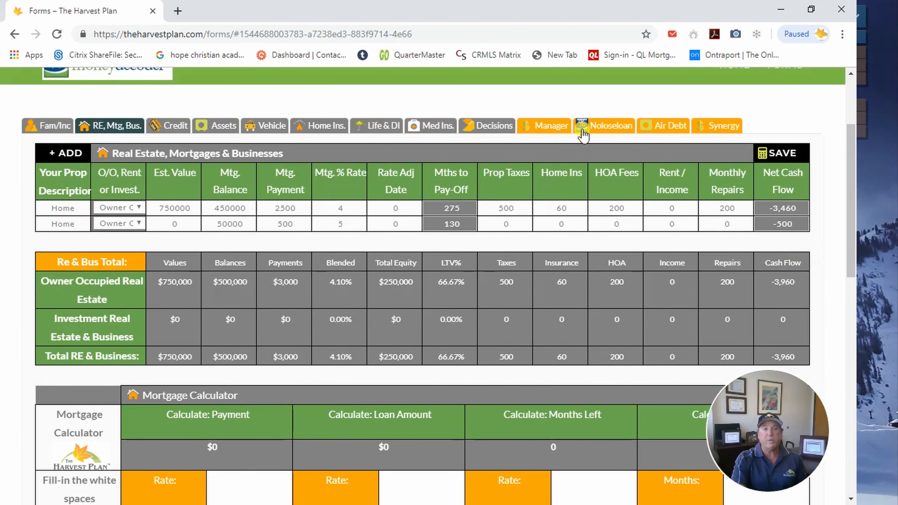
left_click(326, 127)
left_click(632, 202)
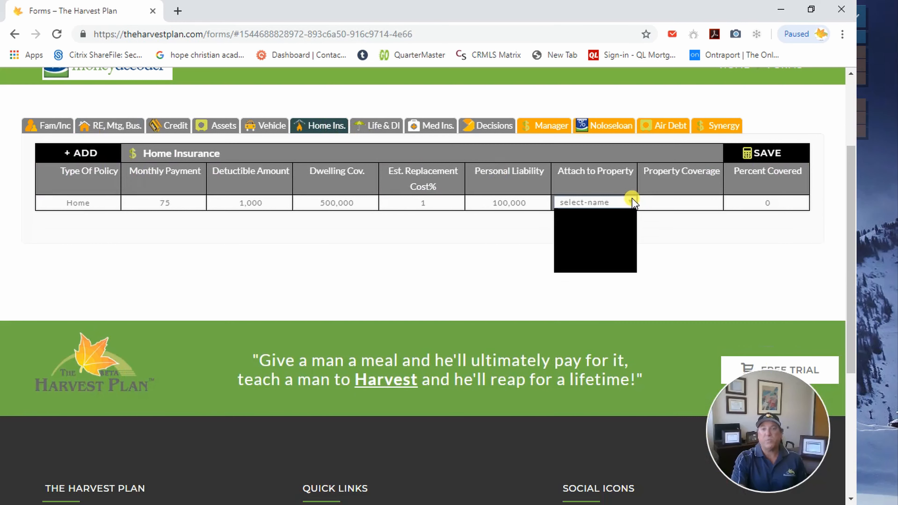
left_click(597, 239)
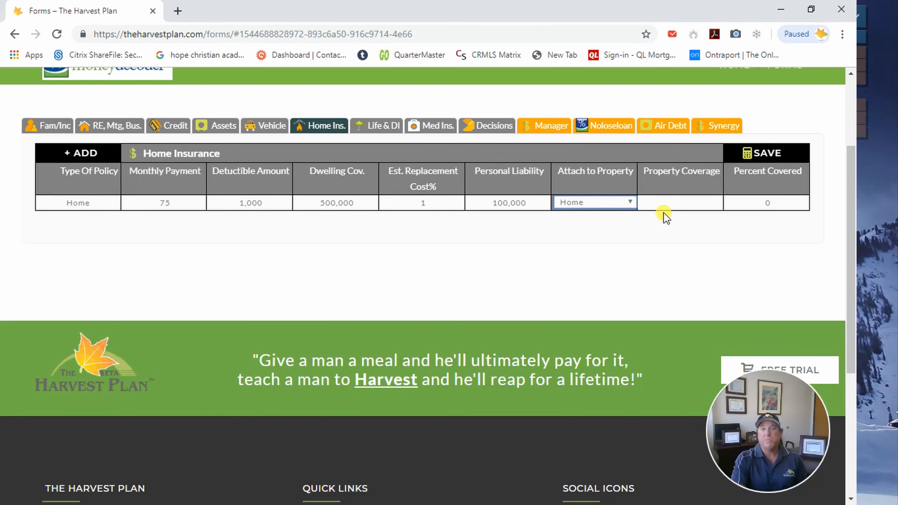
left_click(670, 202)
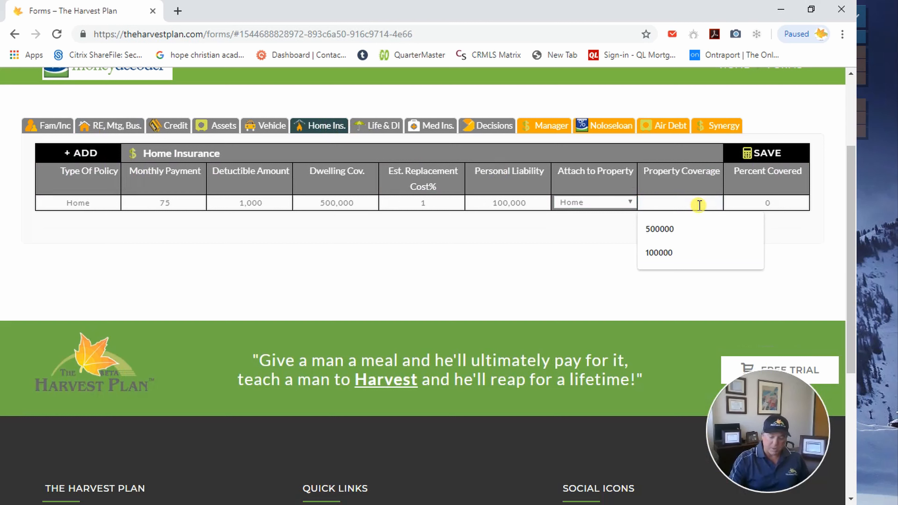
type("50000")
key("Tab")
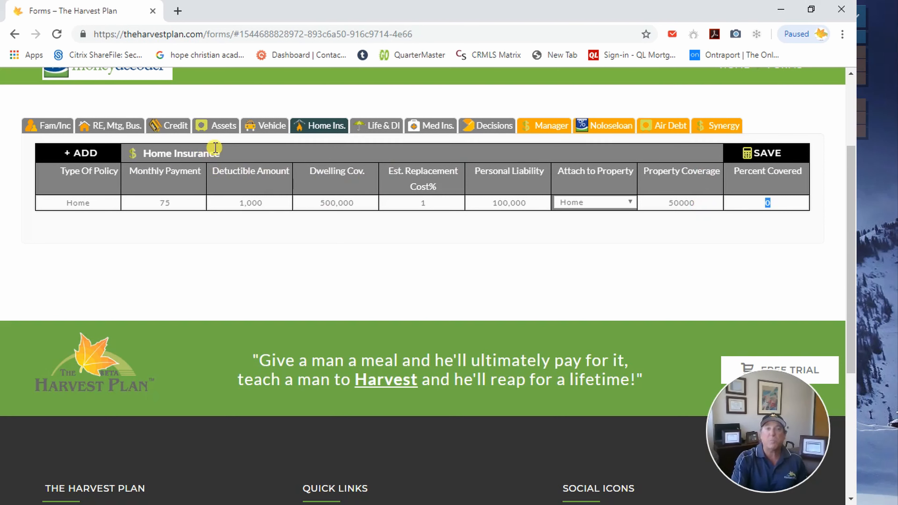
Step: Add a second policy row with policy type INv and a monthly payment of 60
left_click(81, 153)
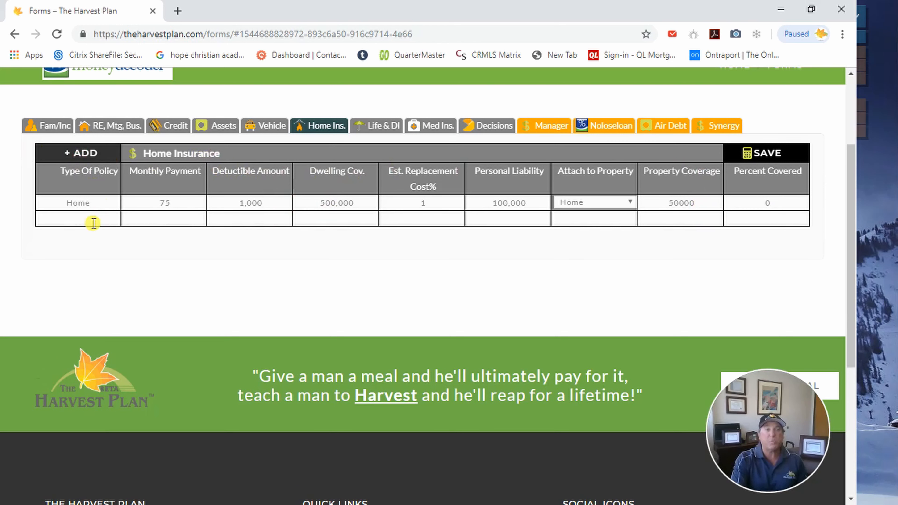
left_click(94, 222)
type("INv")
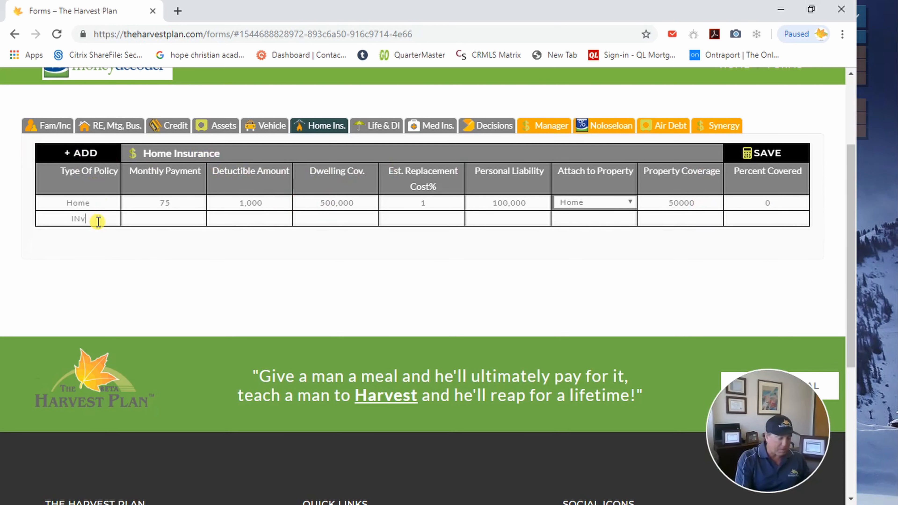
key("Tab")
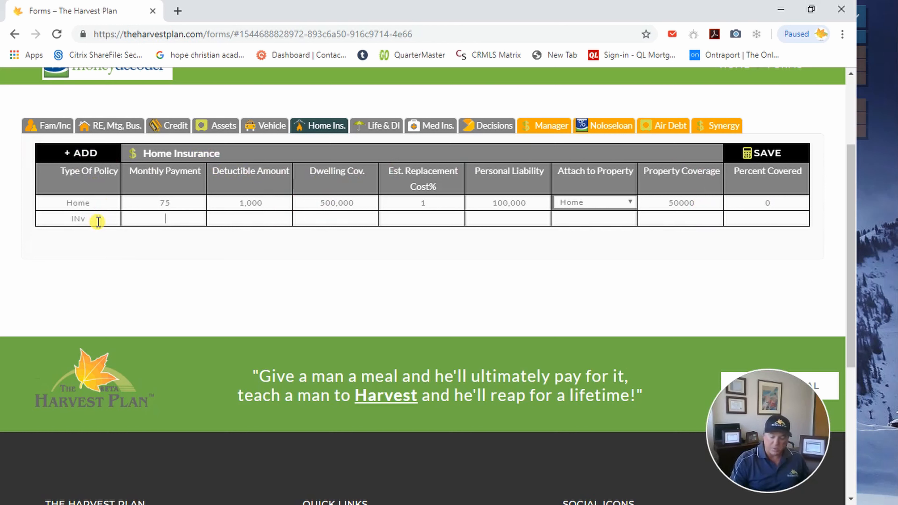
type("60")
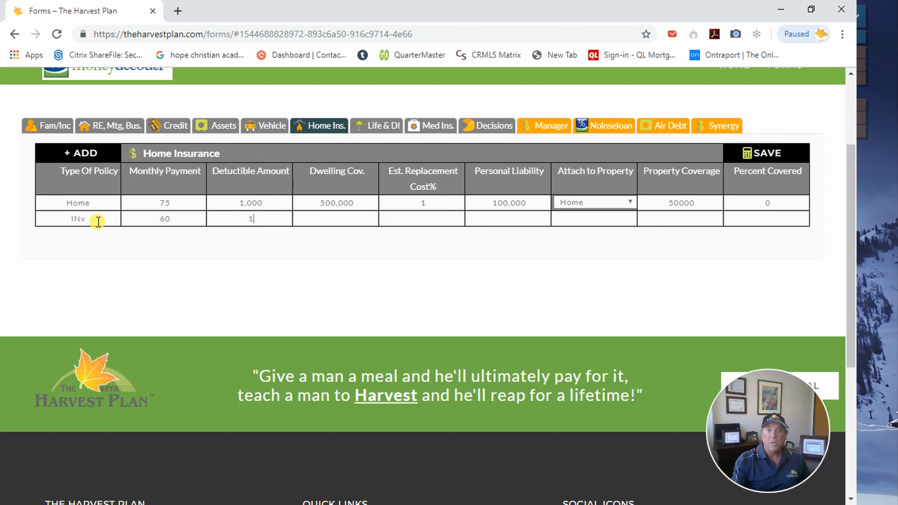
Step: Set the INv policy's deductible to 1000 and dwelling coverage to 500000, and save the table
type("1000")
key("Tab")
type("500000")
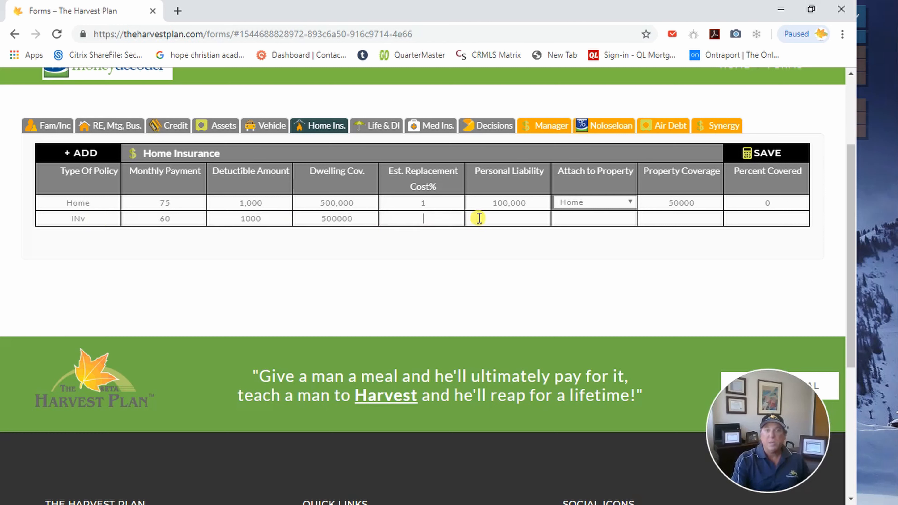
left_click(760, 160)
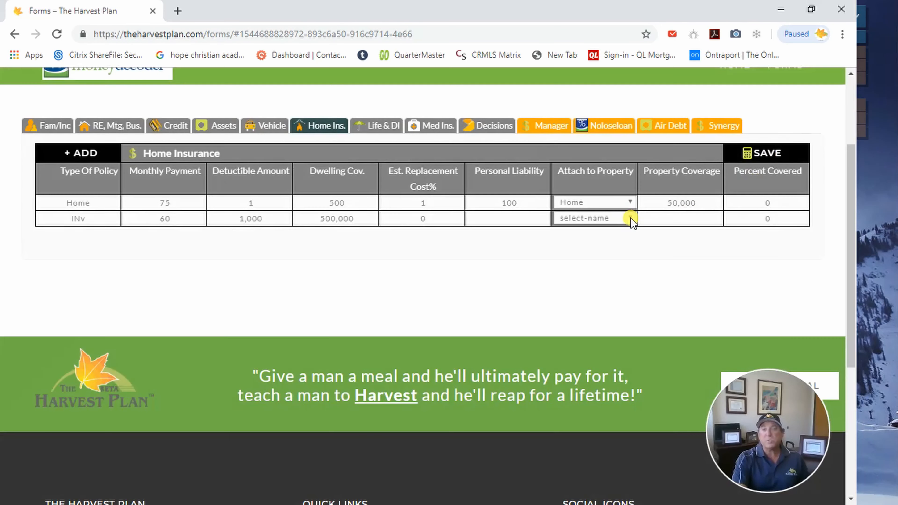
Step: Attach the INv policy to the second Home property, leave its property coverage blank, and save the table
left_click(630, 218)
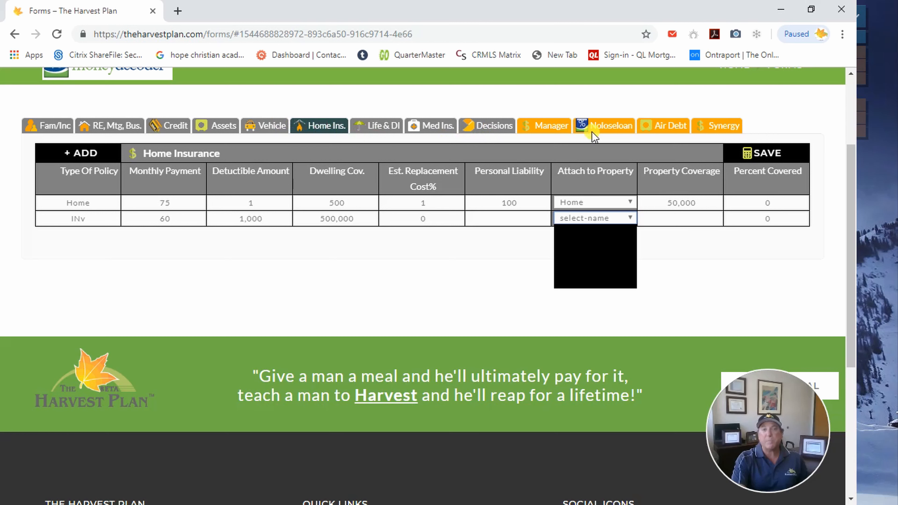
left_click(624, 219)
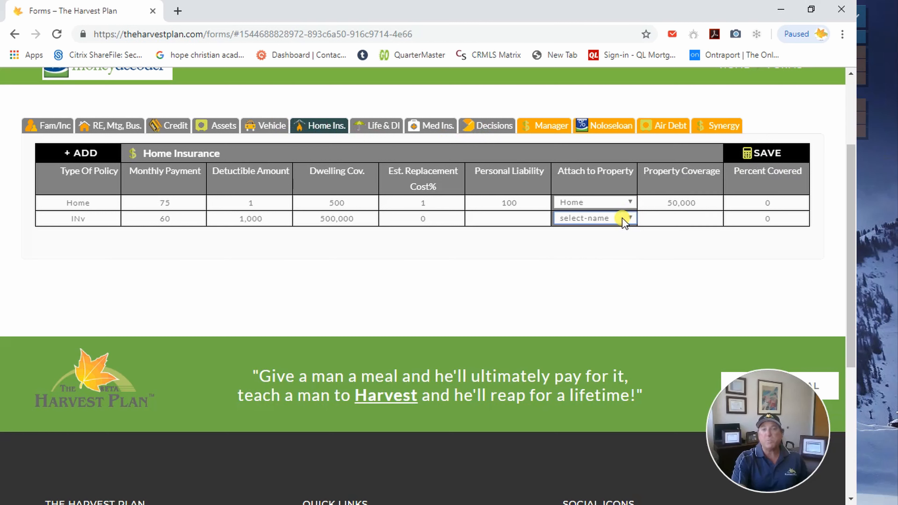
left_click(629, 225)
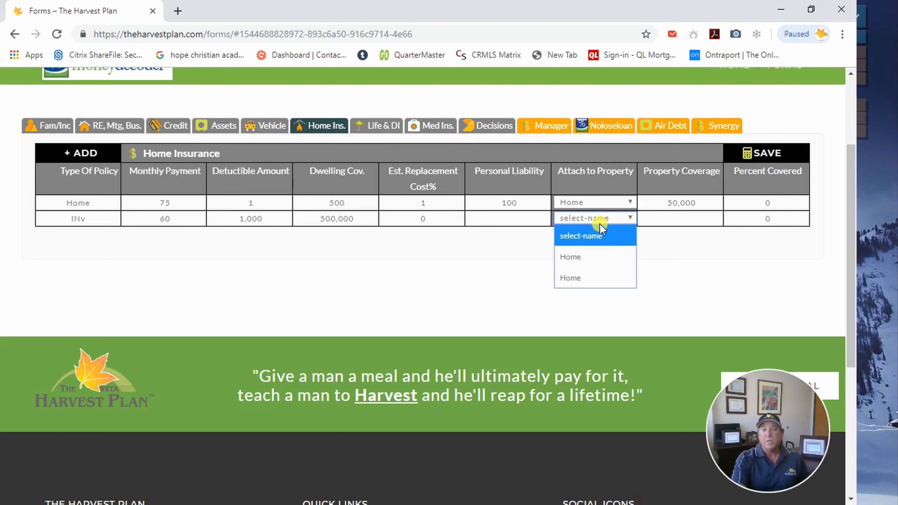
left_click(569, 277)
left_click(669, 216)
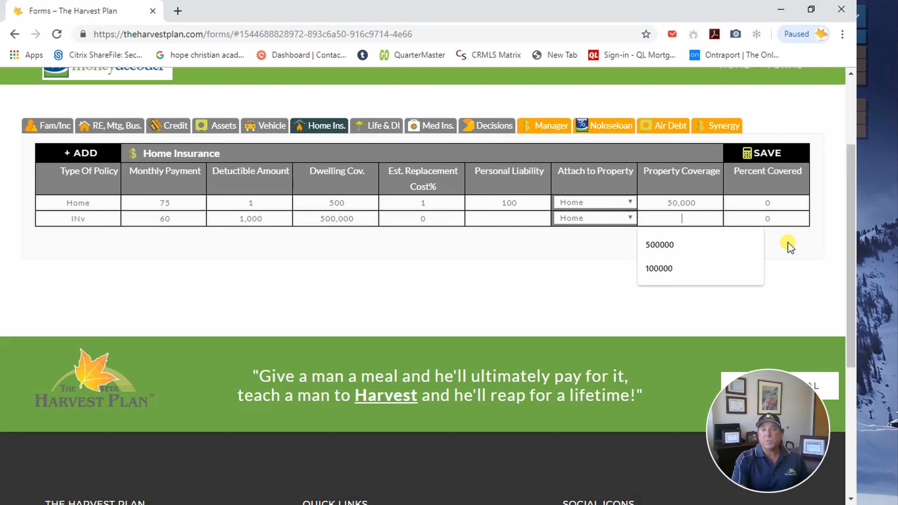
left_click(759, 154)
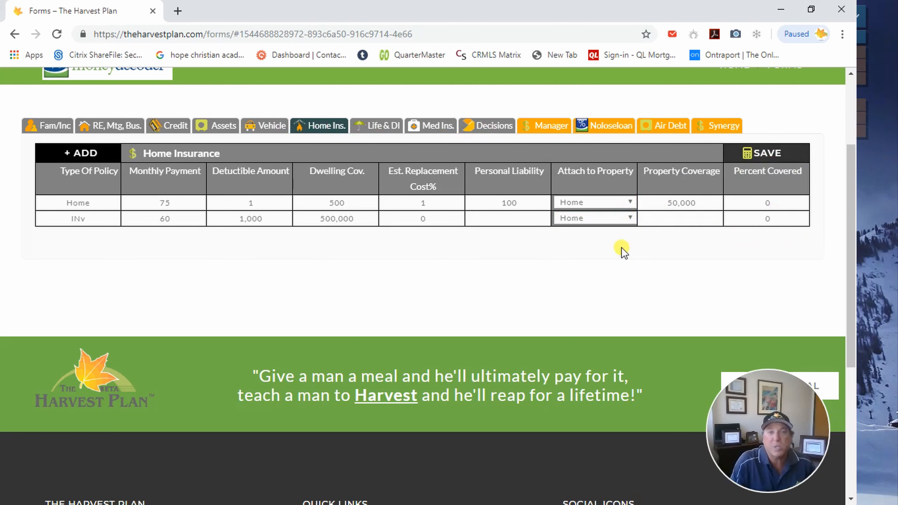